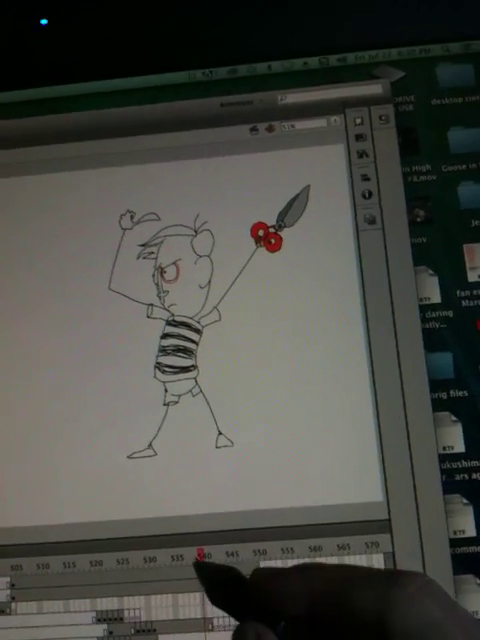
- Step back a few frames near 540 and insert an empty frame for a new drawing
mouse_move(200, 556)
left_mouse_down()
mouse_move(173, 551)
mouse_move(137, 556)
left_mouse_up()
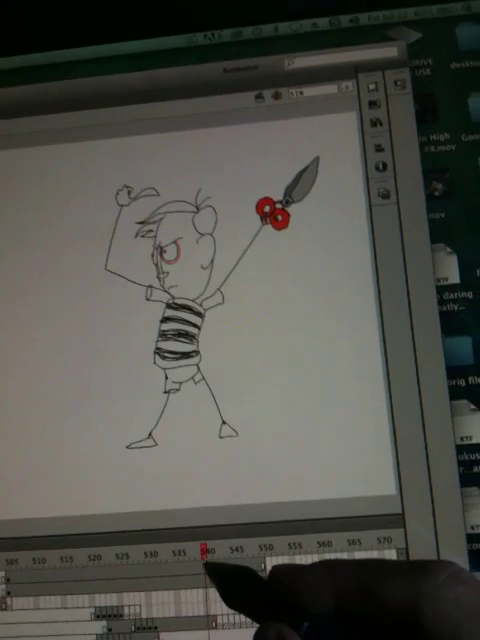
left_click_drag(115, 186, 140, 285)
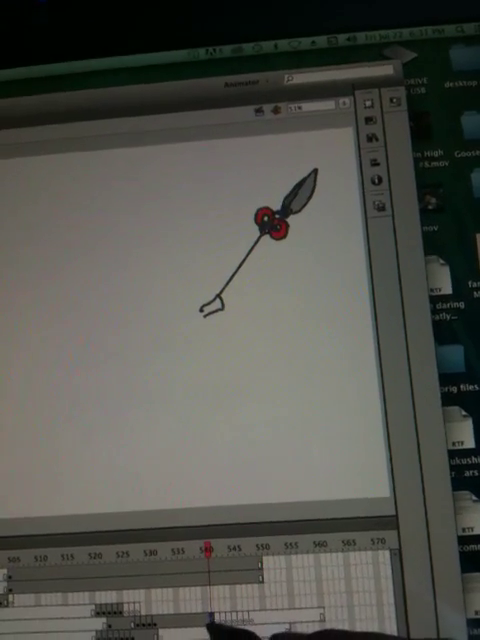
key("period")
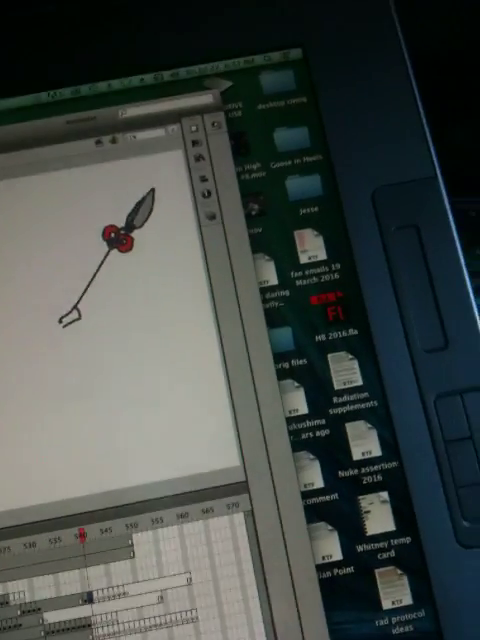
- Return to the boy drawing frame and flip through neighbouring frames to compare poses
left_click(82, 535)
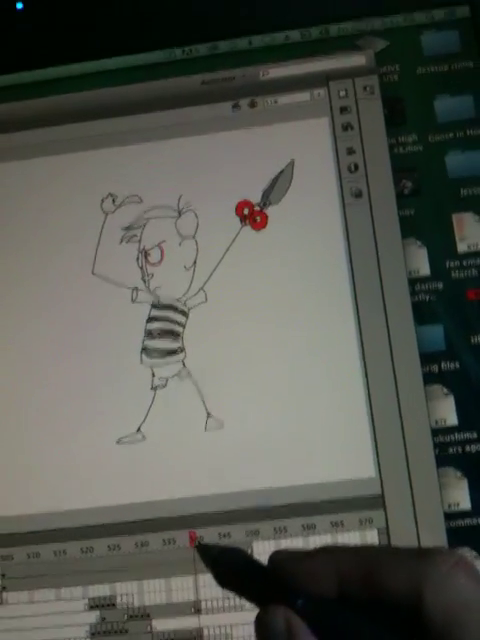
left_click_drag(196, 543, 206, 543)
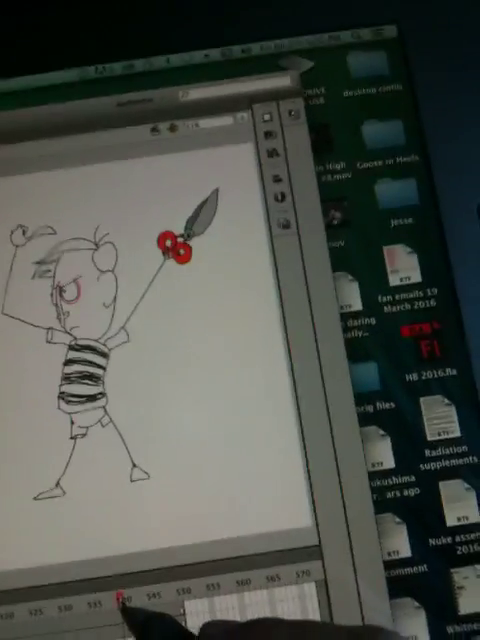
left_click_drag(121, 600, 142, 597)
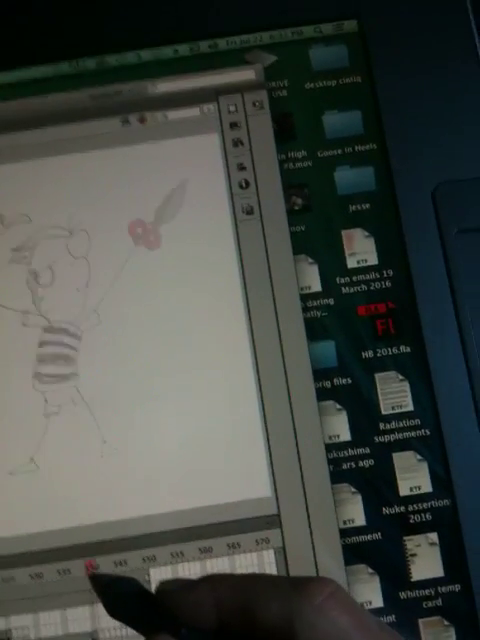
left_click_drag(95, 578, 100, 580)
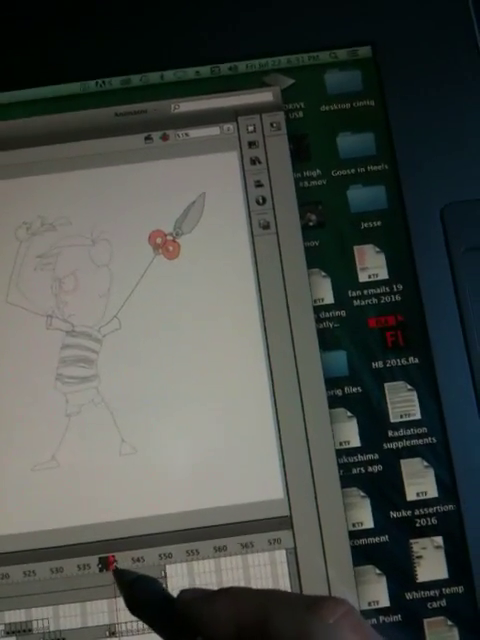
mouse_move(133, 567)
left_mouse_down()
mouse_move(104, 584)
mouse_move(100, 578)
left_mouse_up()
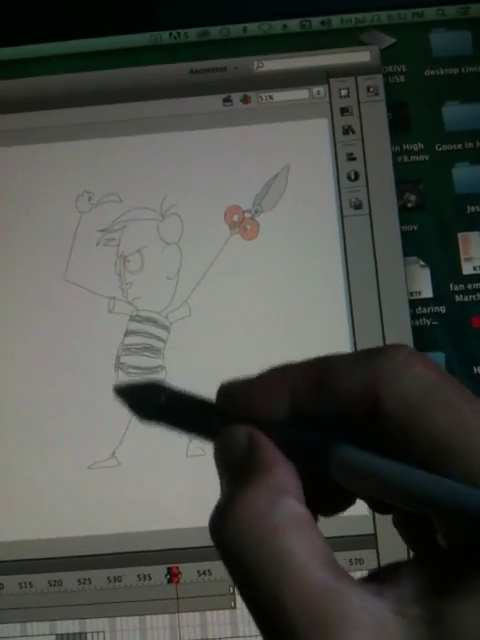
- Trace both sides of the torso and both legs with feet in red
left_click_drag(108, 345, 106, 405)
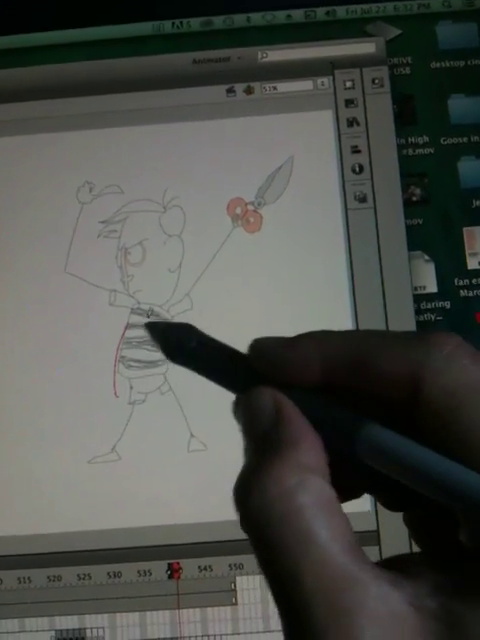
mouse_move(152, 335)
left_mouse_down()
mouse_move(145, 405)
mouse_move(112, 405)
left_mouse_up()
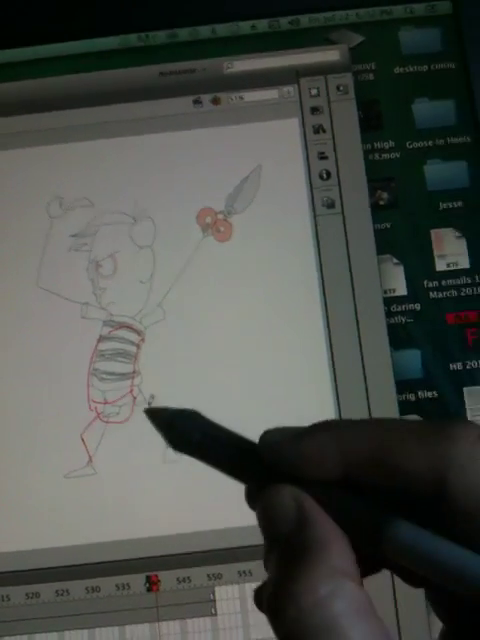
mouse_move(135, 415)
left_mouse_down()
mouse_move(172, 450)
mouse_move(188, 436)
left_mouse_up()
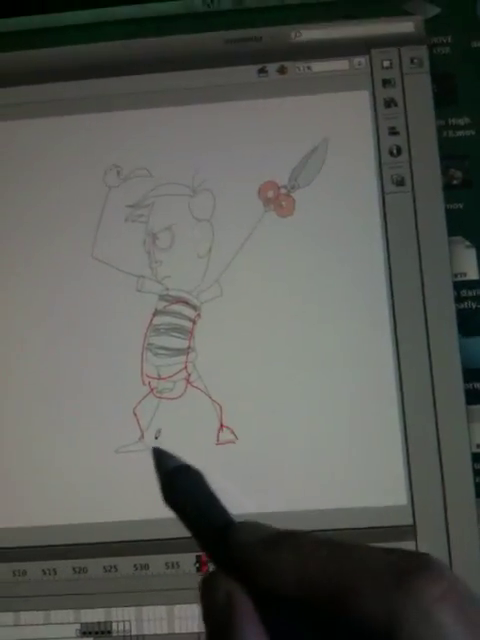
left_click_drag(145, 395, 120, 452)
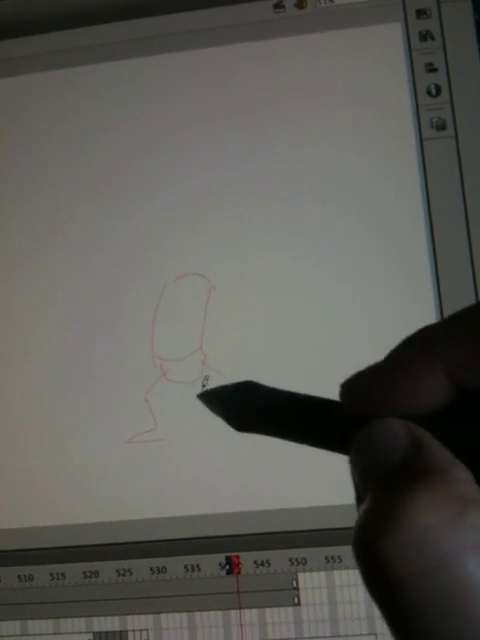
- Draw a bent red leg with a foot, then view the reference poses on earlier frames
left_click_drag(205, 368, 258, 426)
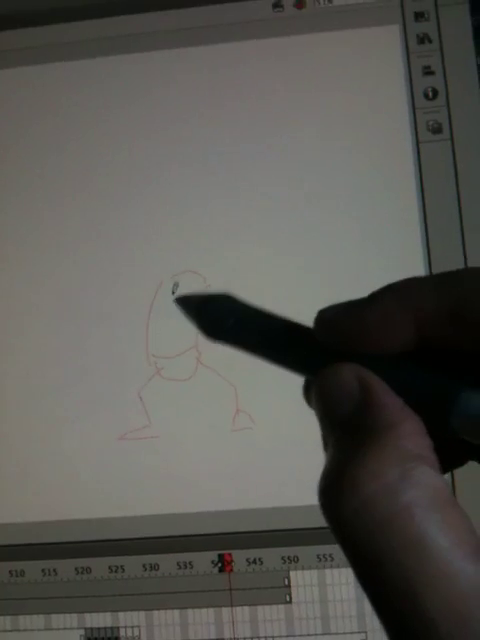
key("comma")
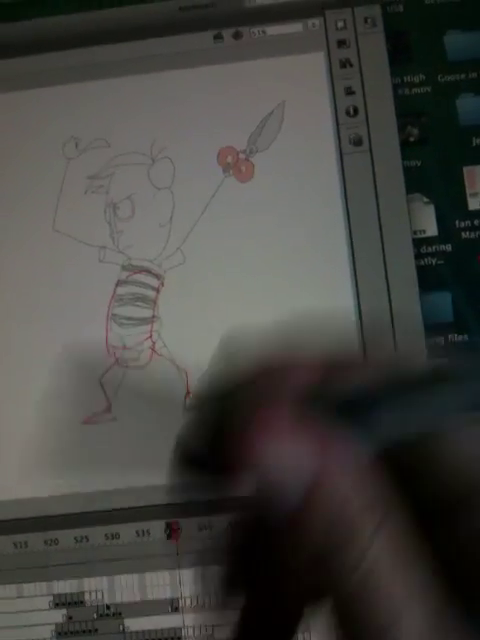
key("comma")
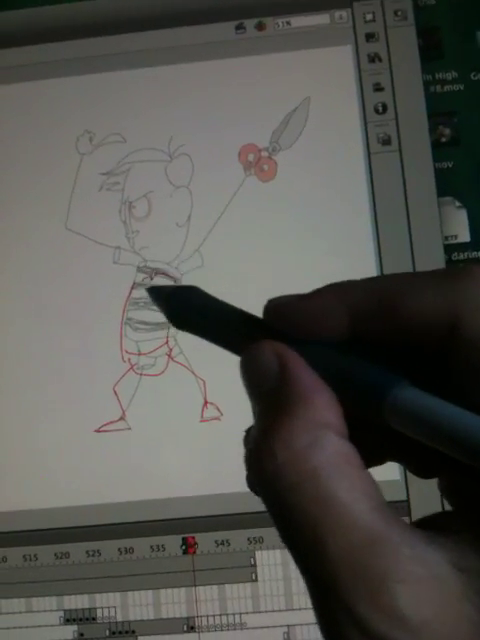
- Add a red chest circle and torso outline down to the hip, with an inner line
left_click_drag(150, 272, 147, 275)
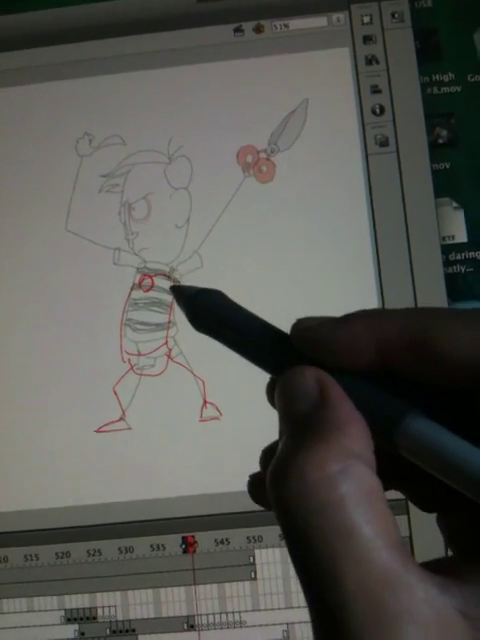
left_click_drag(171, 293, 169, 369)
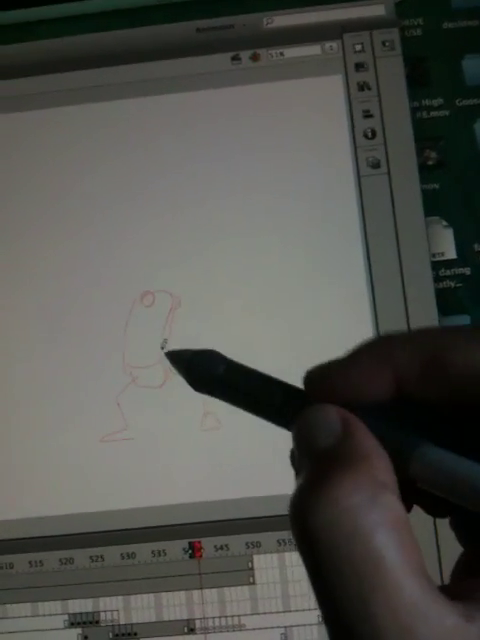
mouse_move(161, 293)
left_mouse_down()
mouse_move(163, 286)
mouse_move(132, 288)
left_mouse_up()
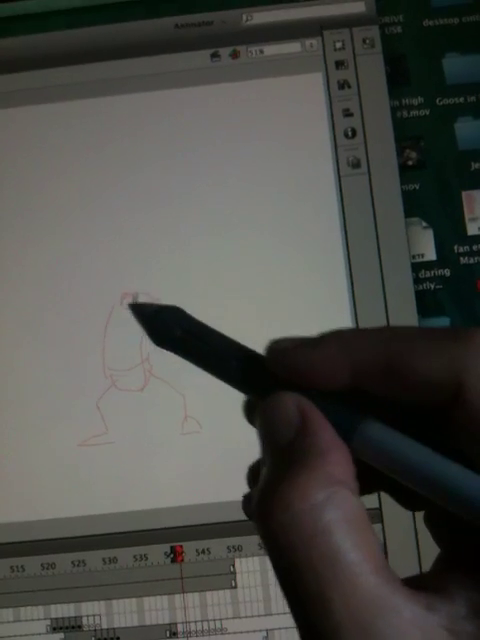
left_click_drag(120, 326, 180, 364)
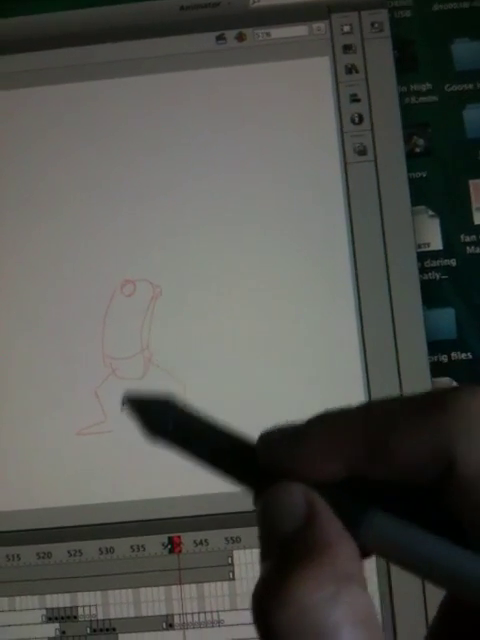
left_click_drag(129, 372, 150, 368)
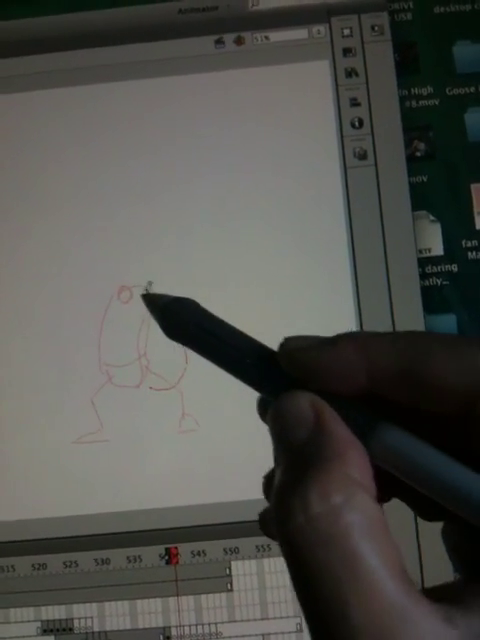
left_click_drag(105, 326, 127, 356)
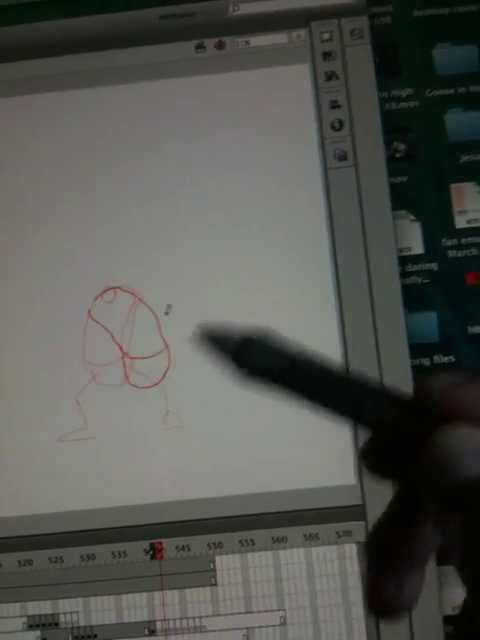
- On the next frame, draw a red arc over the head and back and extend it down
key("period")
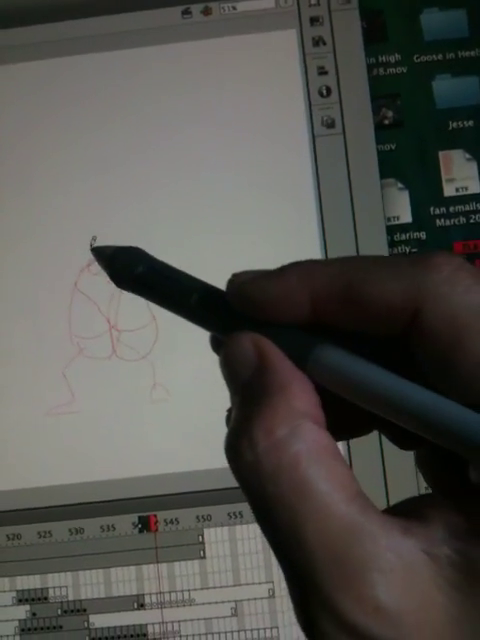
left_click_drag(85, 258, 150, 268)
mouse_move(97, 262)
left_mouse_down()
mouse_move(105, 295)
mouse_move(140, 325)
left_mouse_up()
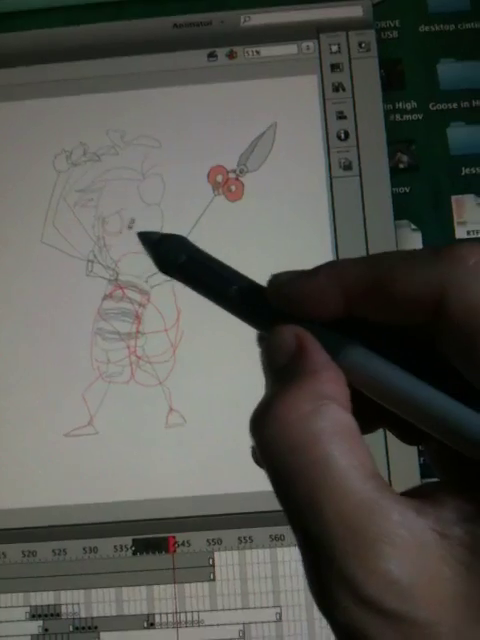
- Rough in red strokes across the face, both torso sides and a loop around the lower torso
mouse_move(115, 236)
left_mouse_down()
mouse_move(152, 243)
mouse_move(108, 330)
left_mouse_up()
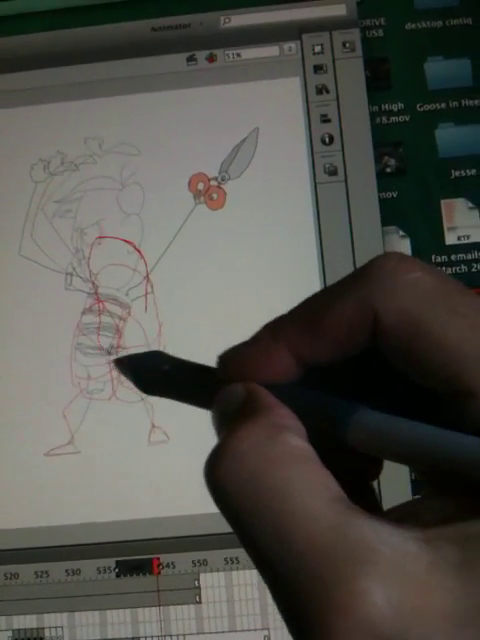
left_click_drag(118, 368, 150, 300)
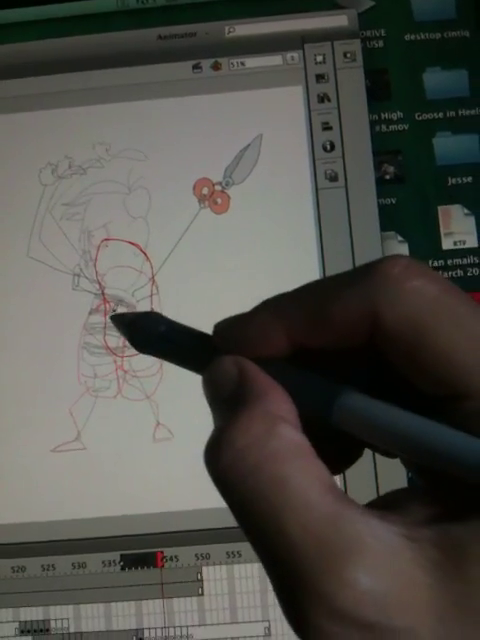
left_click_drag(135, 340, 110, 328)
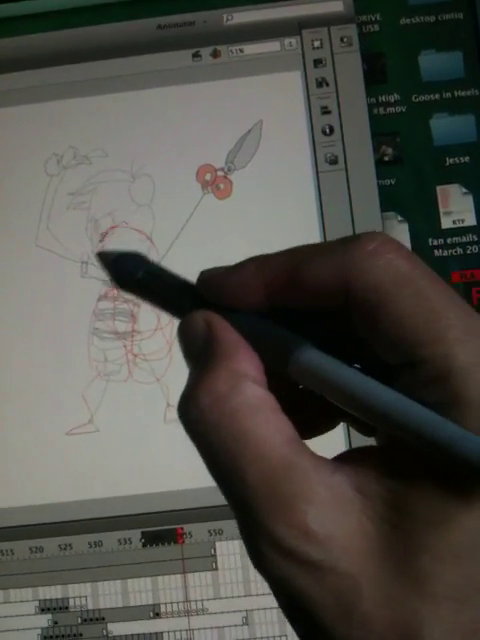
left_click_drag(100, 258, 85, 325)
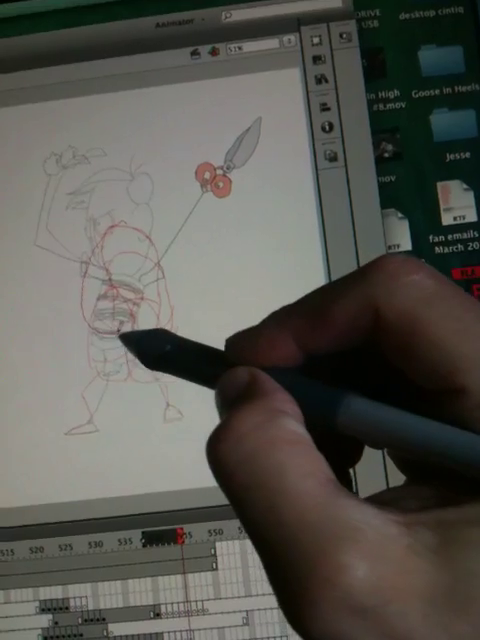
left_click_drag(160, 238, 108, 232)
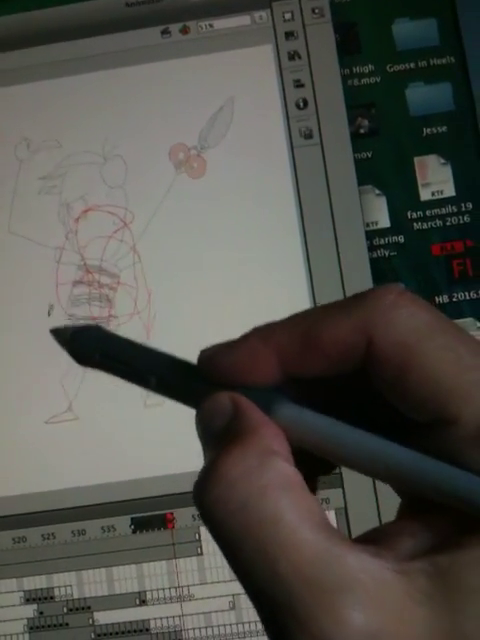
left_click_drag(71, 253, 66, 331)
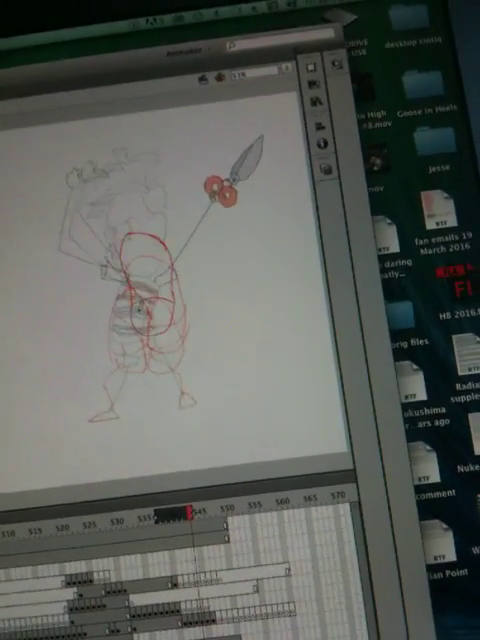
- Flip between frames to preview the motion, ending on the next rough pose frame
key("period")
key("period")
key("period")
key("comma")
key("comma")
key("comma")
key("comma")
key("comma")
key("comma")
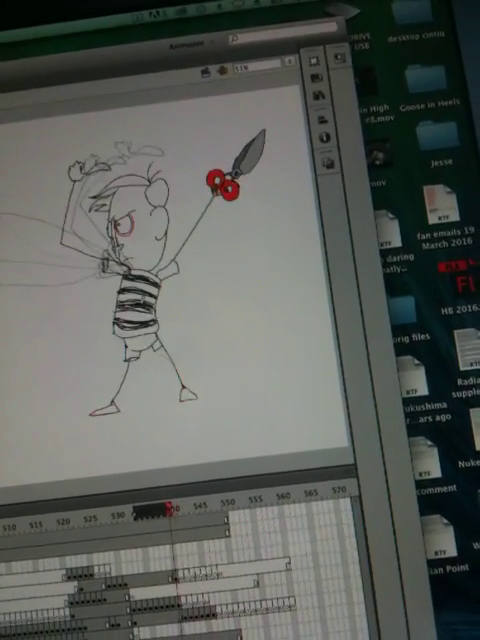
key("comma")
key("comma")
key("comma")
key("period")
key("period")
key("period")
key("period")
key("period")
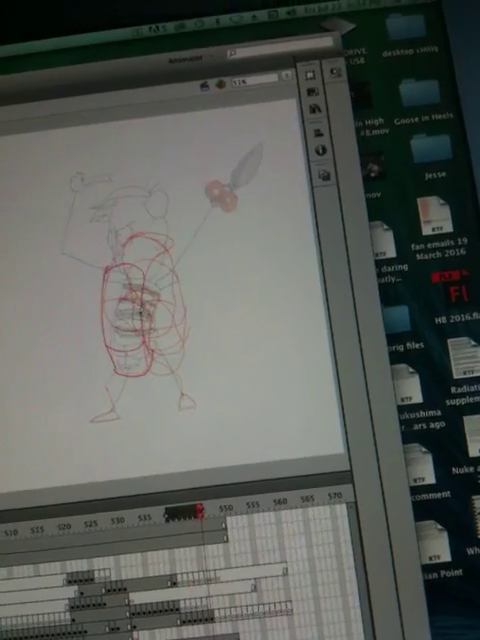
key("period")
key("period")
key("period")
key("period")
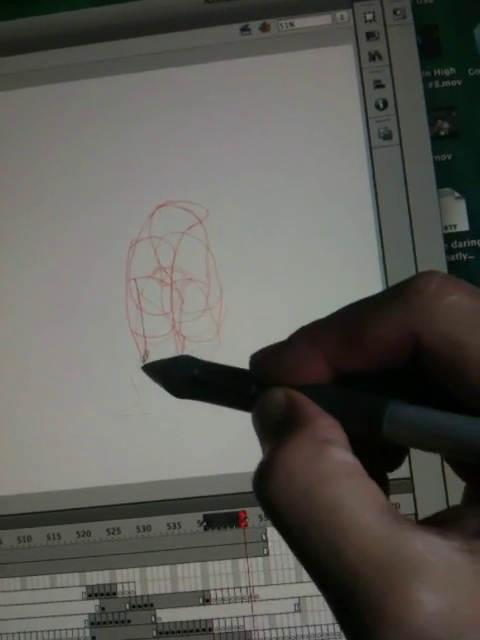
- Build the boxy red oval body with contour, right-edge, inner and lower-right hook strokes
left_click_drag(143, 364, 157, 386)
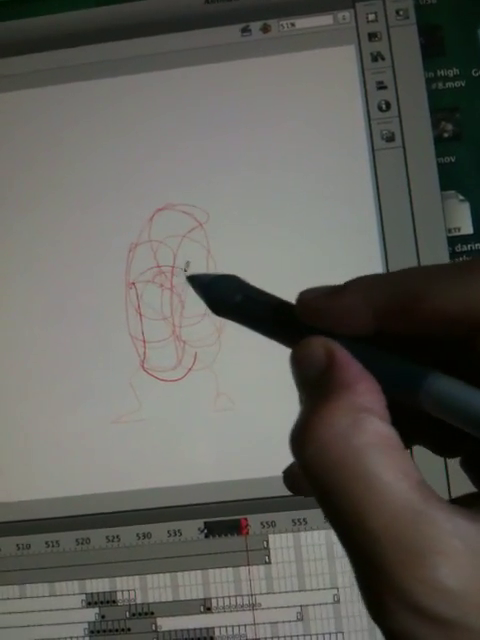
mouse_move(187, 271)
left_mouse_down()
mouse_move(179, 374)
mouse_move(138, 340)
left_mouse_up()
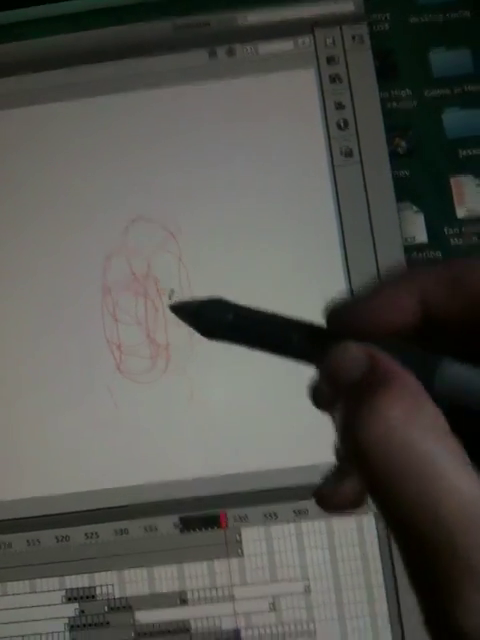
mouse_move(172, 305)
left_mouse_down()
mouse_move(179, 321)
mouse_move(160, 254)
mouse_move(169, 404)
mouse_move(186, 318)
left_mouse_up()
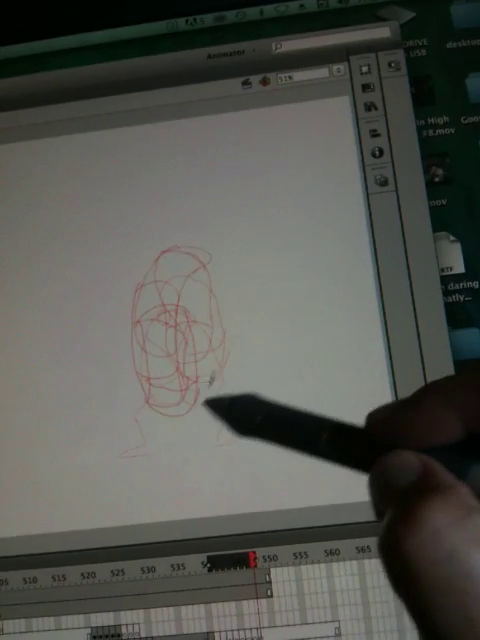
left_click_drag(210, 398, 213, 337)
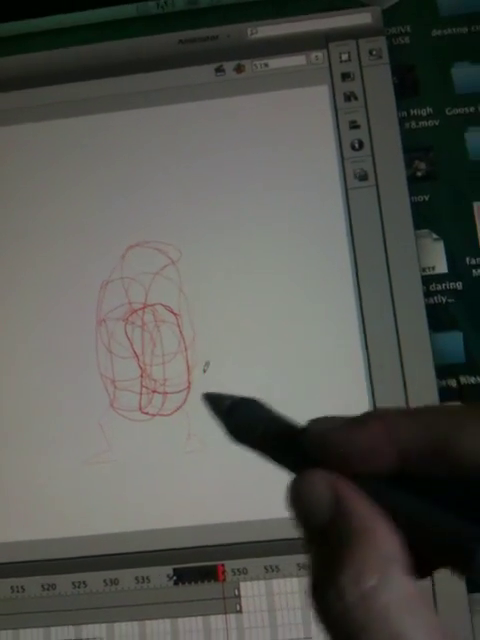
left_click_drag(205, 395, 165, 392)
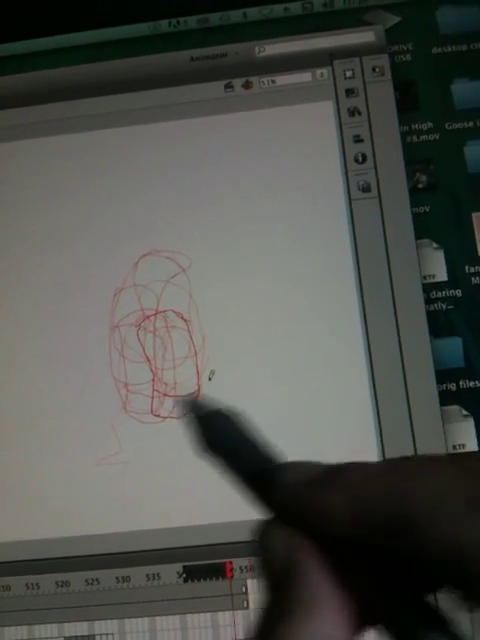
left_click_drag(190, 405, 195, 430)
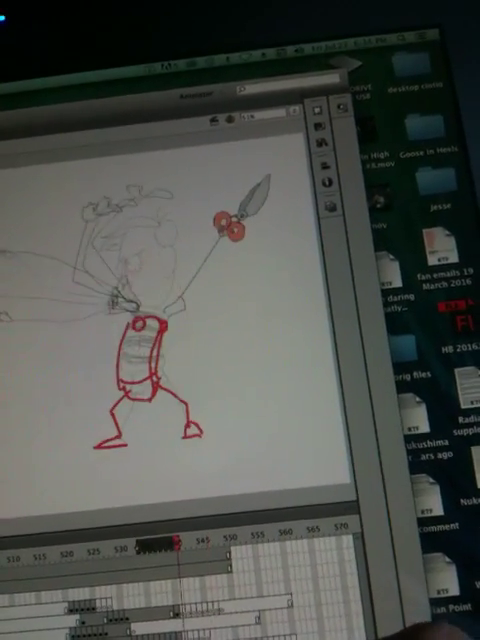
- Check the inked frame, return to the rough pose, and outline both feet in red
key("comma")
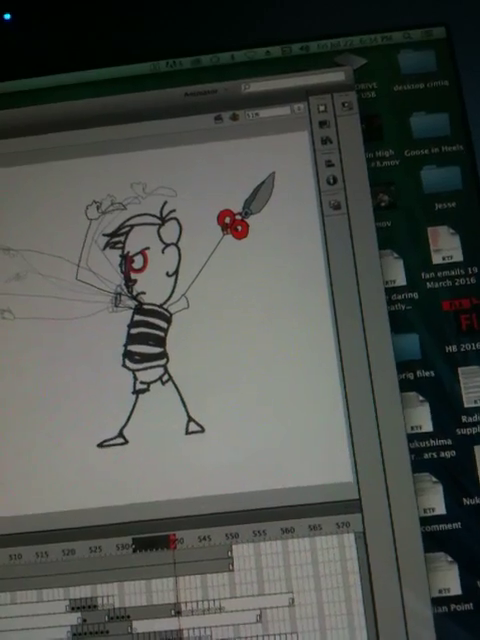
key("Return")
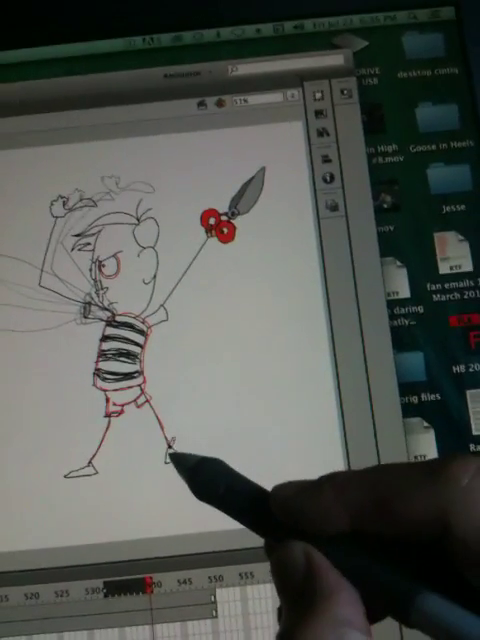
left_click_drag(168, 452, 182, 456)
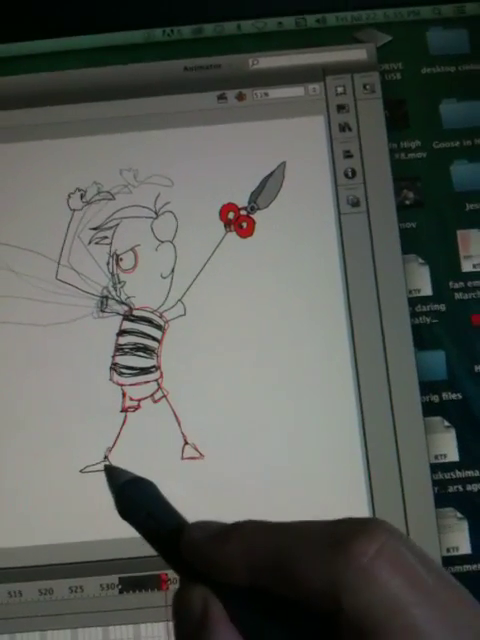
left_click_drag(108, 462, 84, 466)
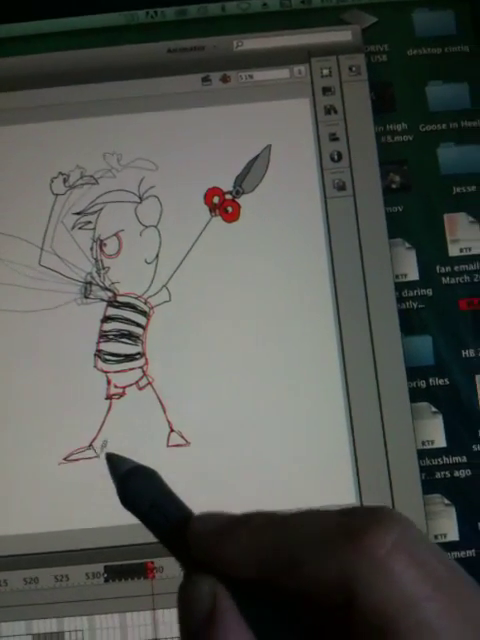
- Flip back and forth between neighbouring frames to compare the poses
key("period")
key("comma")
key("period")
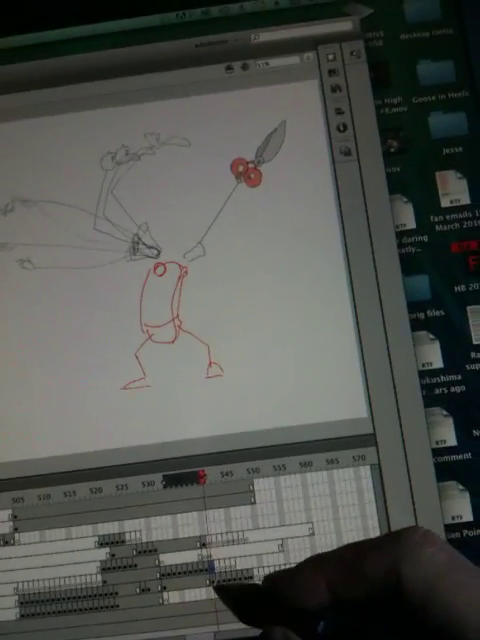
- Flip between the finished character and red roughs, ending on the head-and-neck sketch frame
key("period")
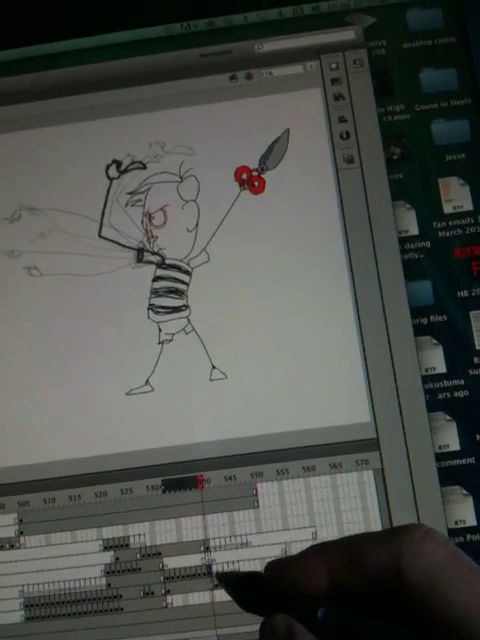
key("comma")
key("period")
key("period")
key("period")
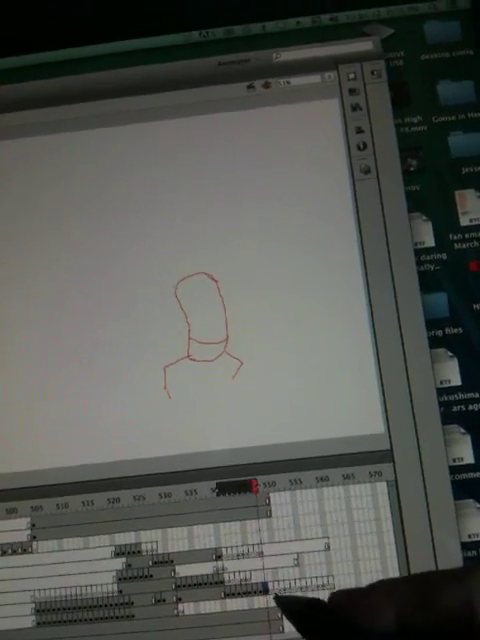